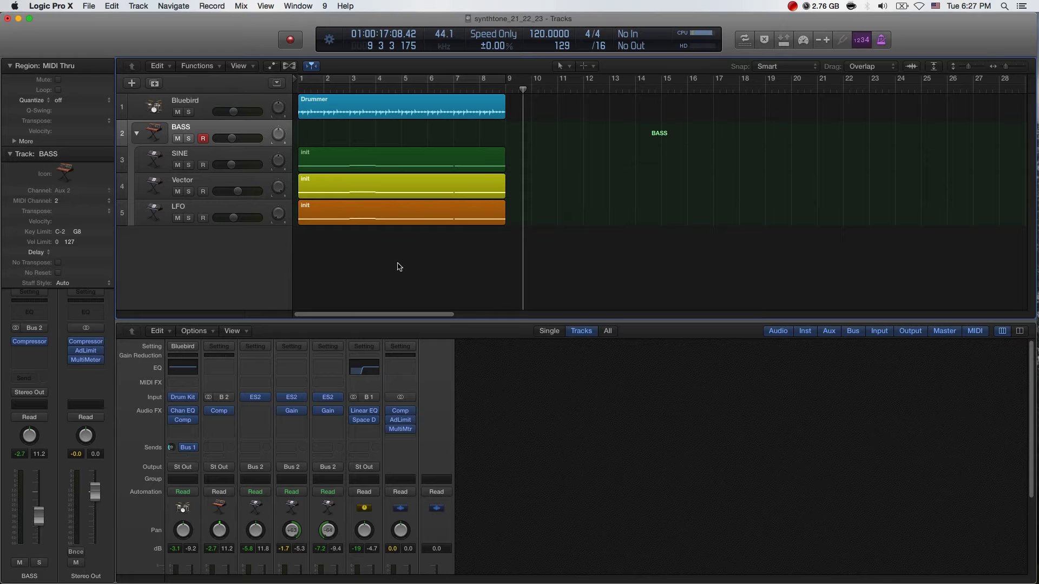
Step: Select the SINE, Vector and LFO tracks in turn and return the playhead to the start
click(253, 156)
click(252, 177)
click(251, 208)
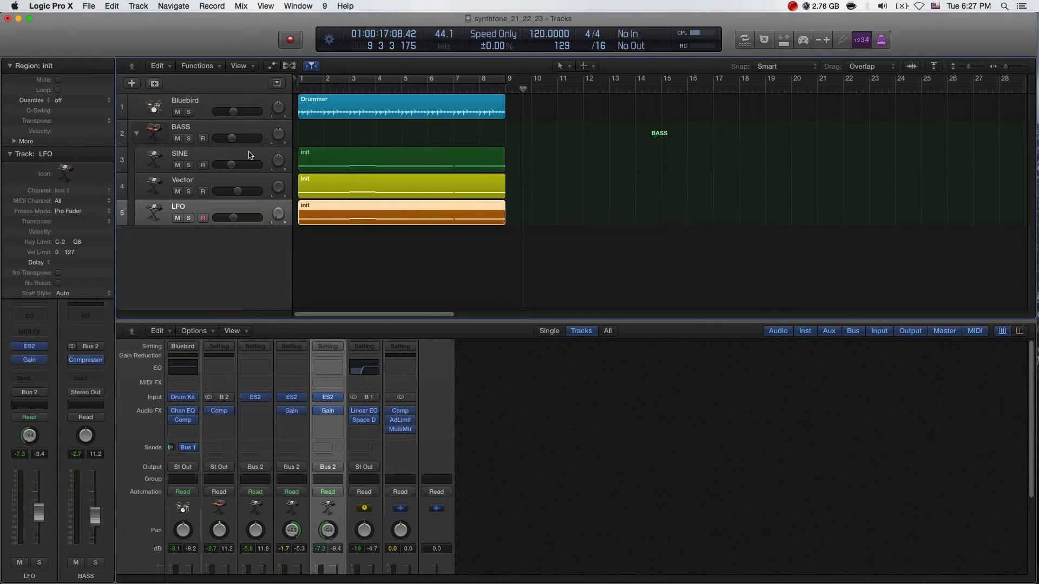
click(251, 158)
key(Return)
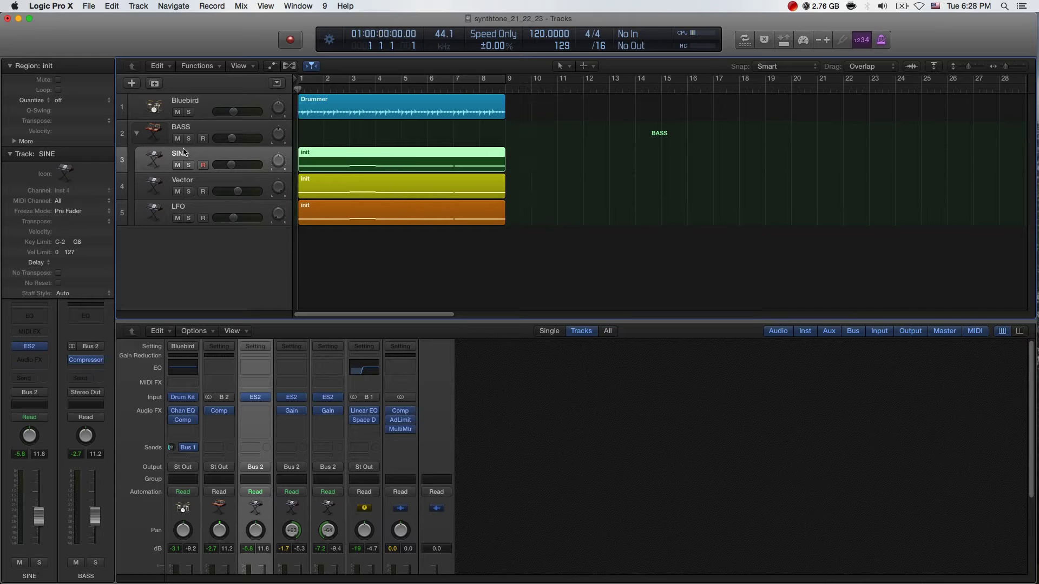
Step: Mute the Bluebird drummer track and play the synths with Vector selected
click(177, 112)
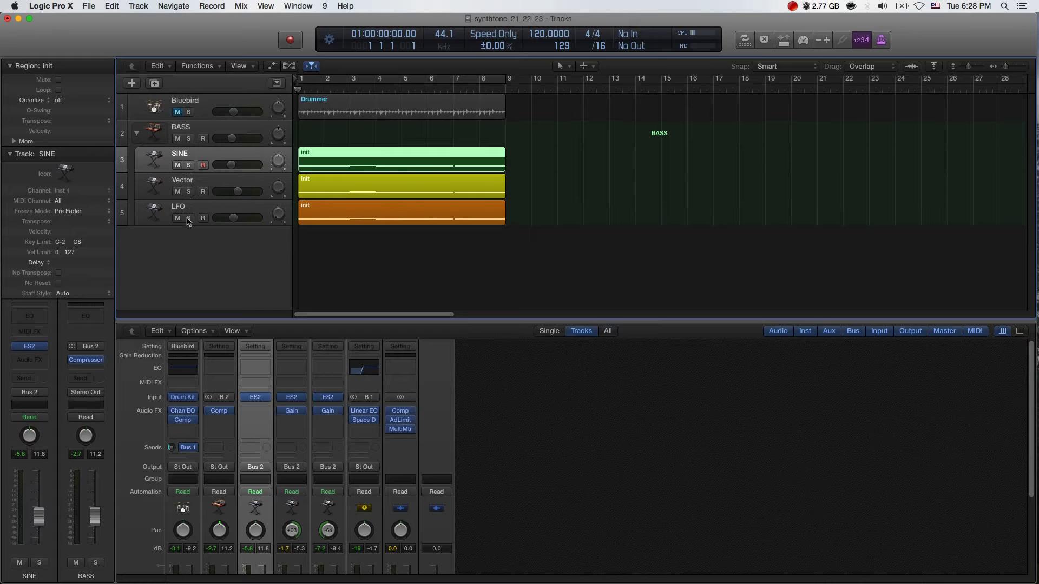
click(221, 192)
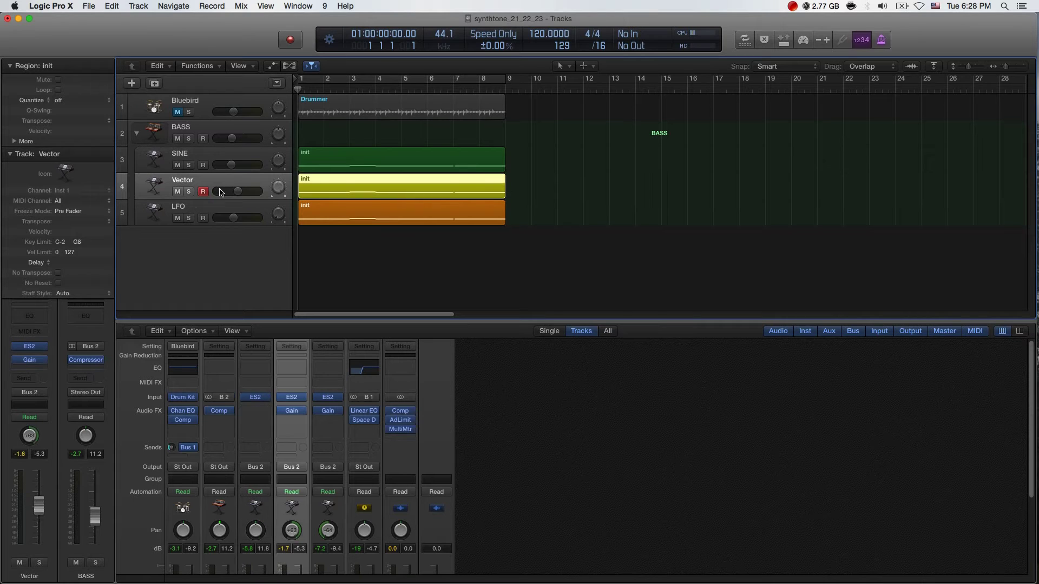
key(space)
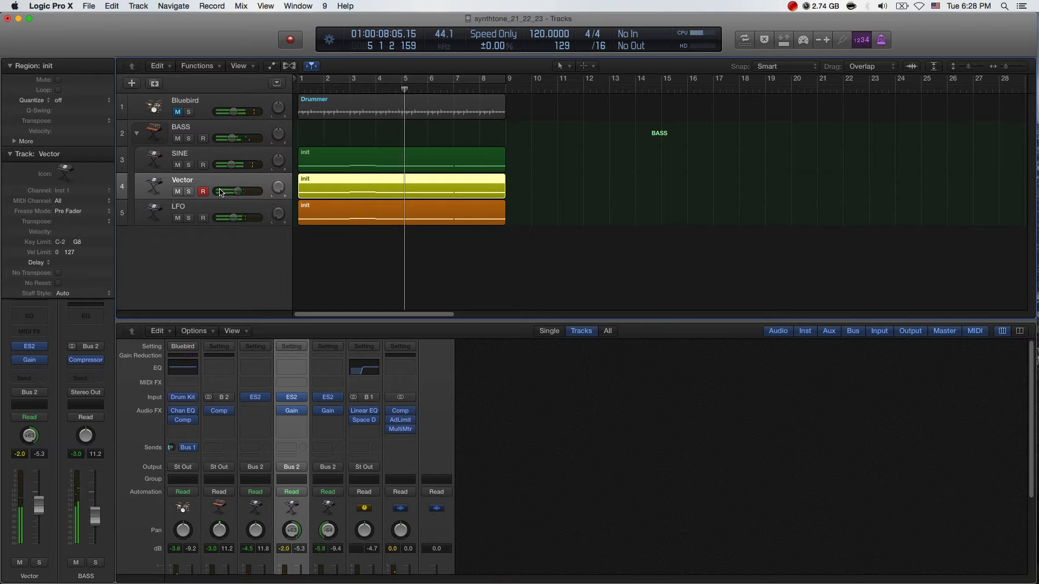
Step: Disarm Vector recording, audition Vector and LFO soloed, then clear both solos
click(204, 193)
click(189, 192)
key(Return)
key(space)
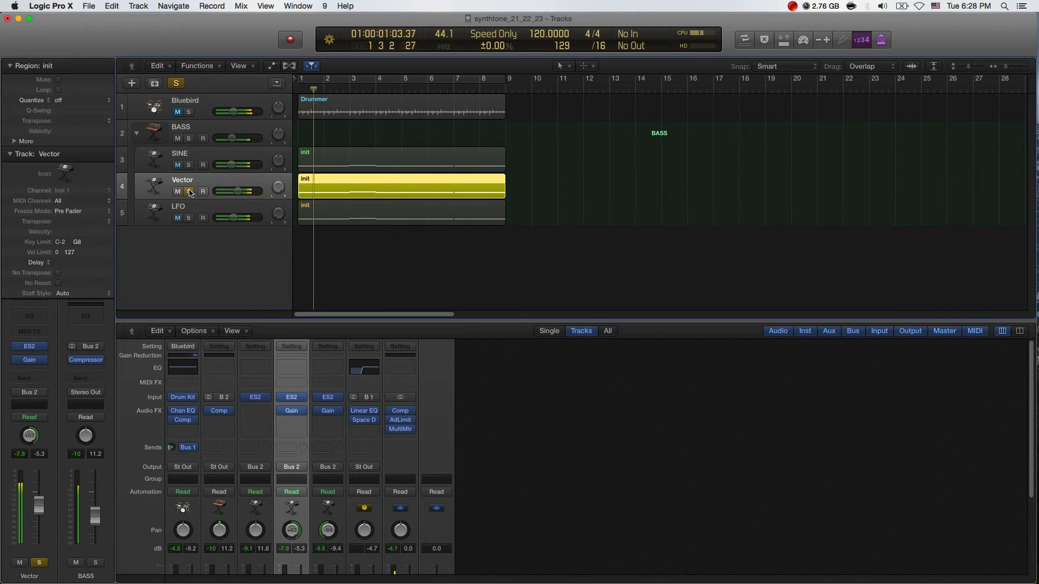
click(188, 218)
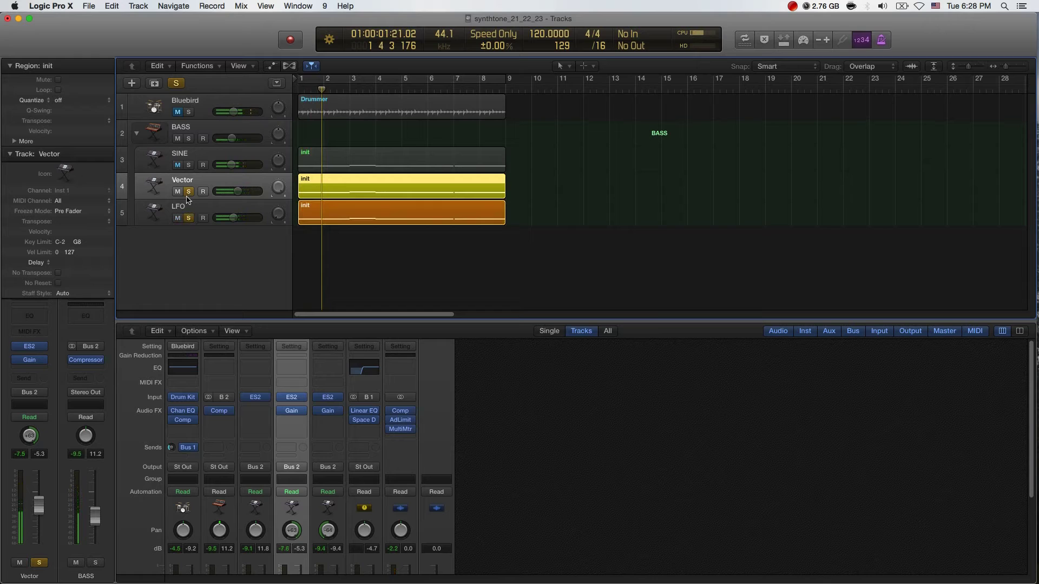
click(188, 192)
key(Return)
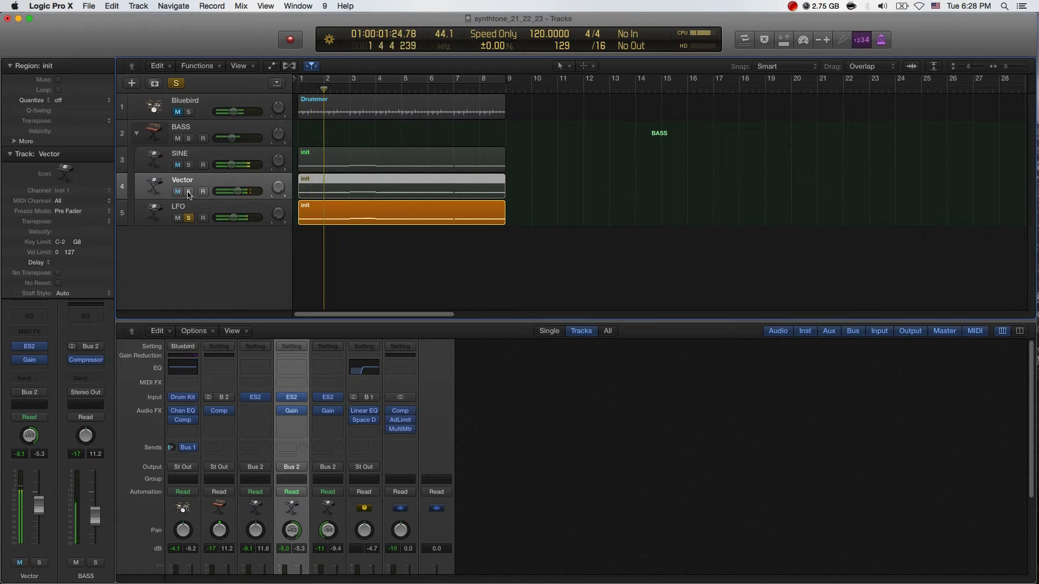
click(188, 218)
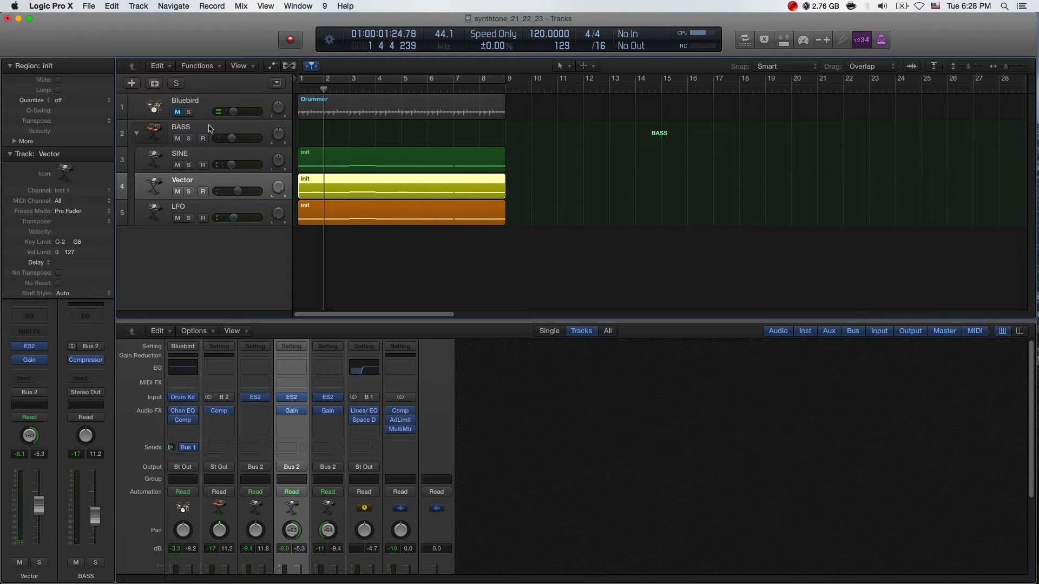
Step: Collapse the region and track inspector sections, then solo the LFO track
mouse_move(34, 350)
click(12, 65)
click(10, 82)
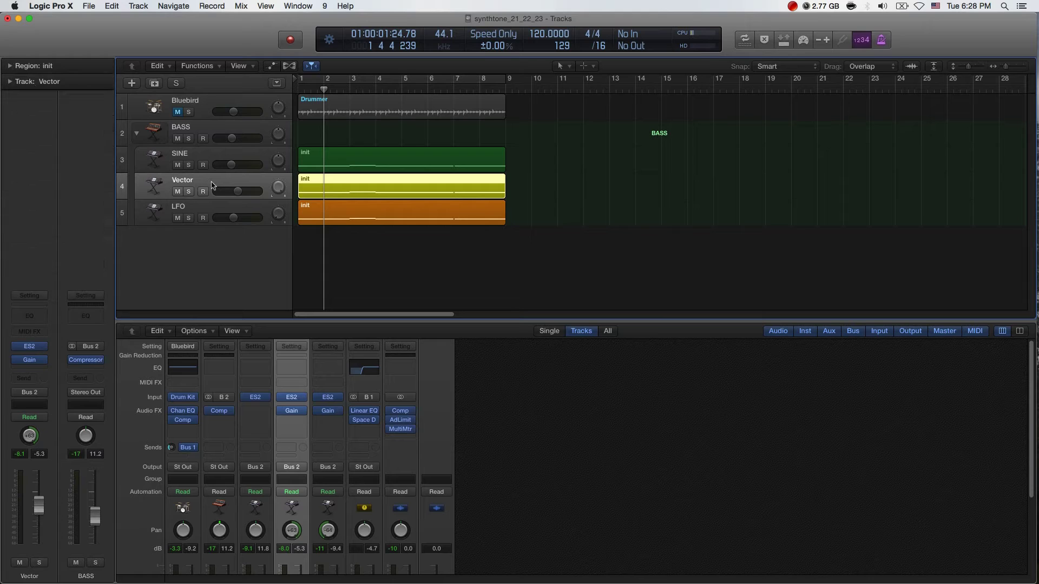
click(215, 212)
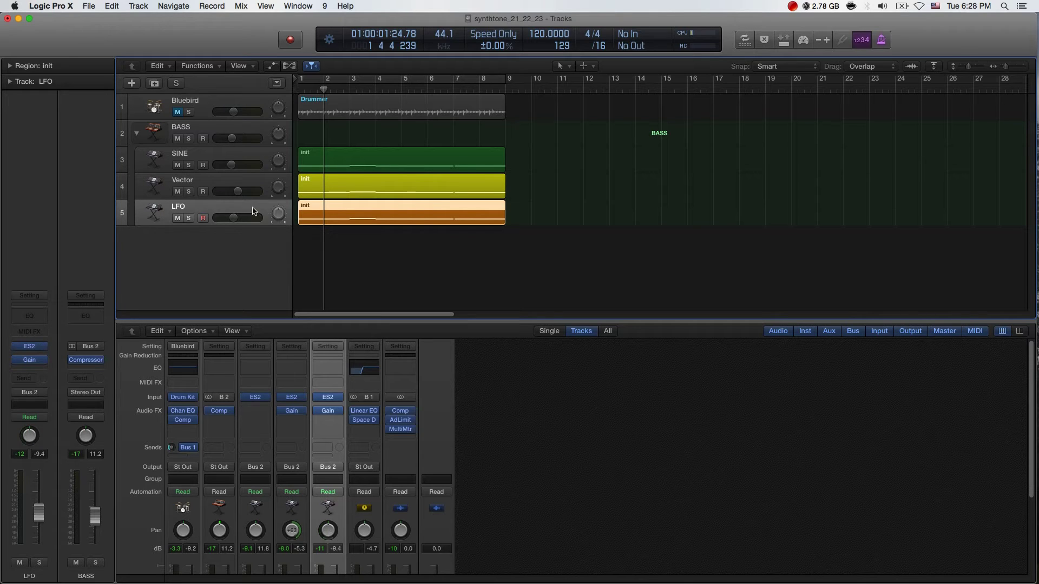
click(189, 218)
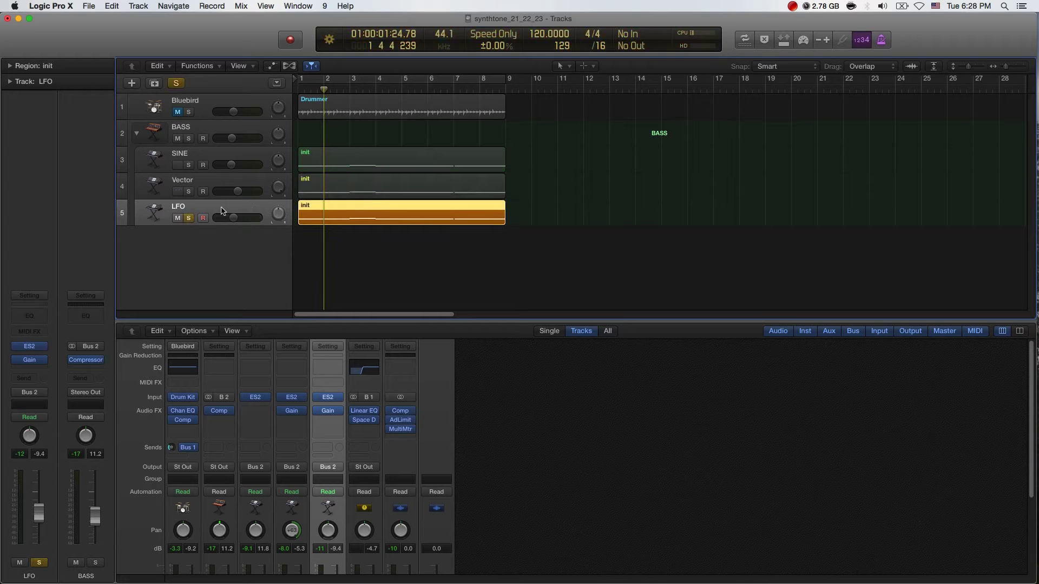
Step: Load the init preset into the LFO track's ES2 synth
click(33, 347)
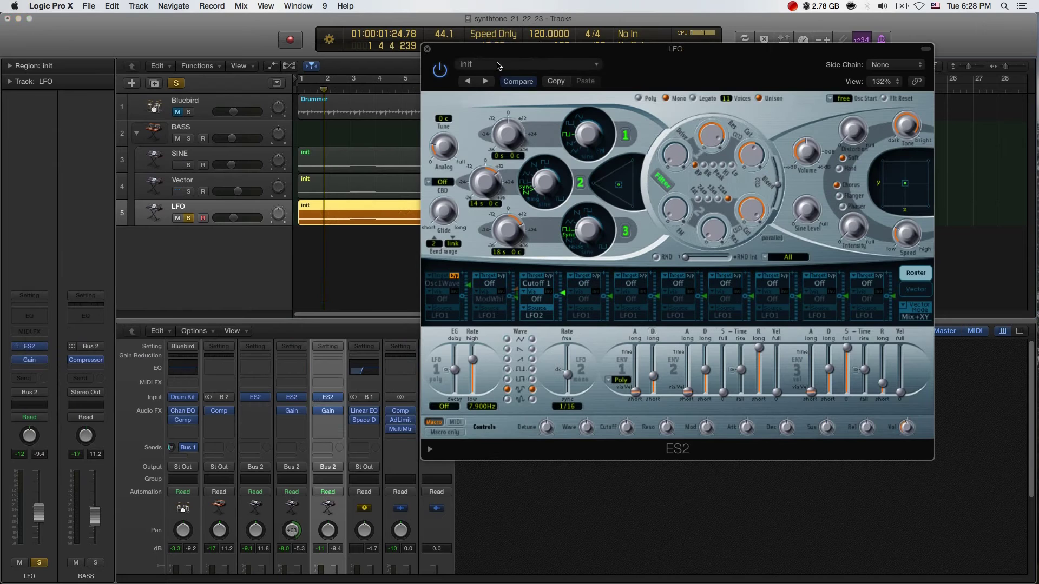
click(500, 65)
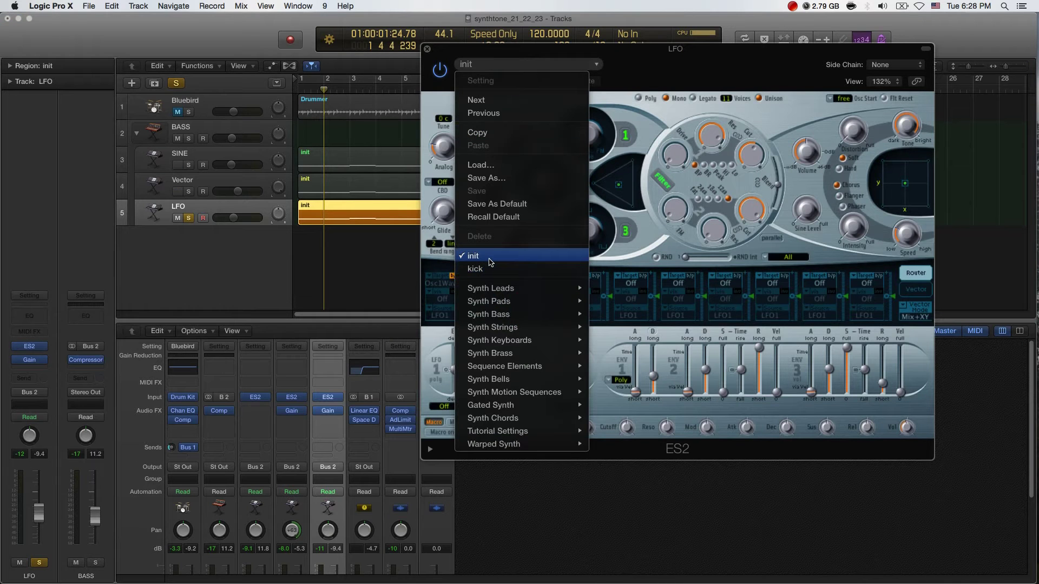
click(491, 262)
drag(668, 58, 698, 81)
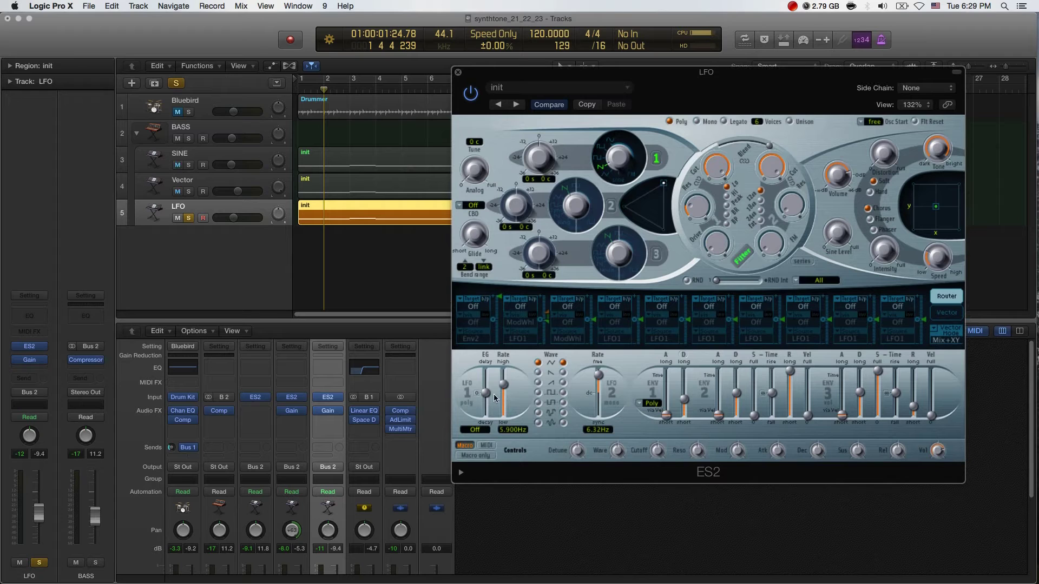
Step: Give LFO1 a stepped waveform, shift the filter blend and lower filter 1 cutoff
click(539, 413)
drag(769, 149, 736, 228)
drag(719, 174, 778, 165)
Step: Route LFO1 to Cutoff 2 in the first modulation slot
click(478, 307)
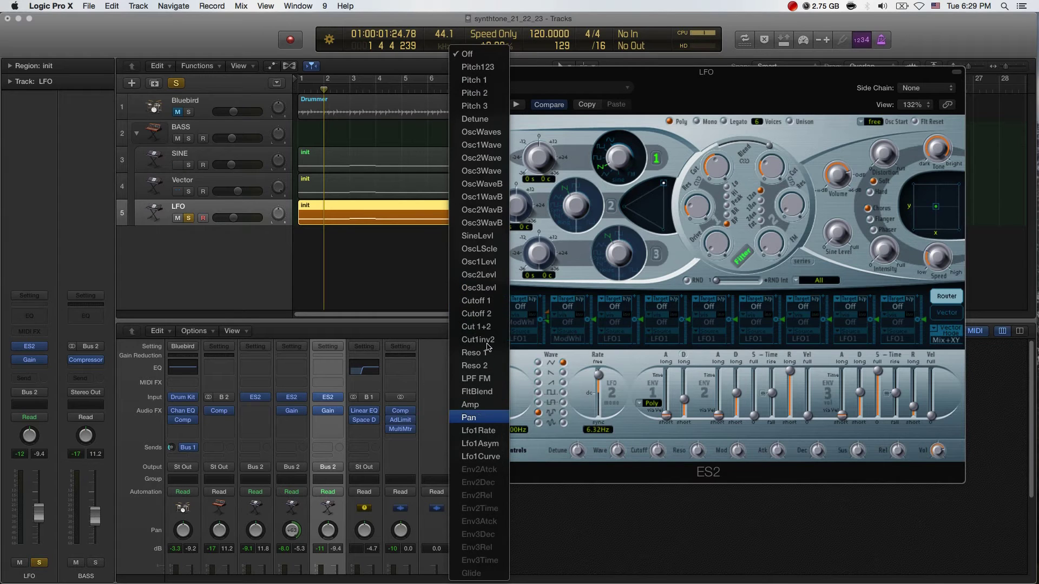
click(479, 314)
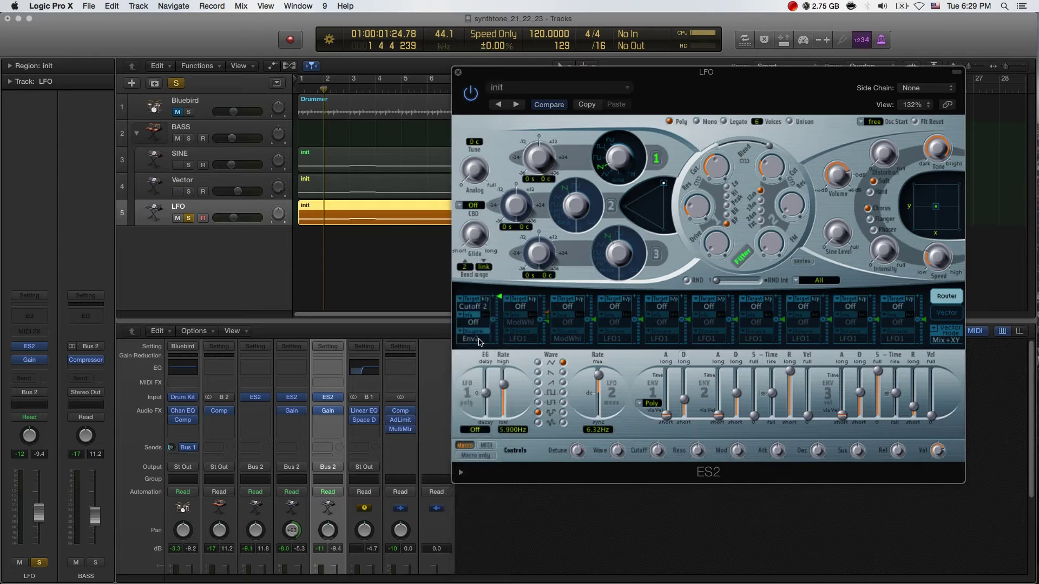
click(478, 340)
click(466, 297)
Step: Raise LFO1's rate to 14.00 Hz while playing bars 1–6 in a loop
key(space)
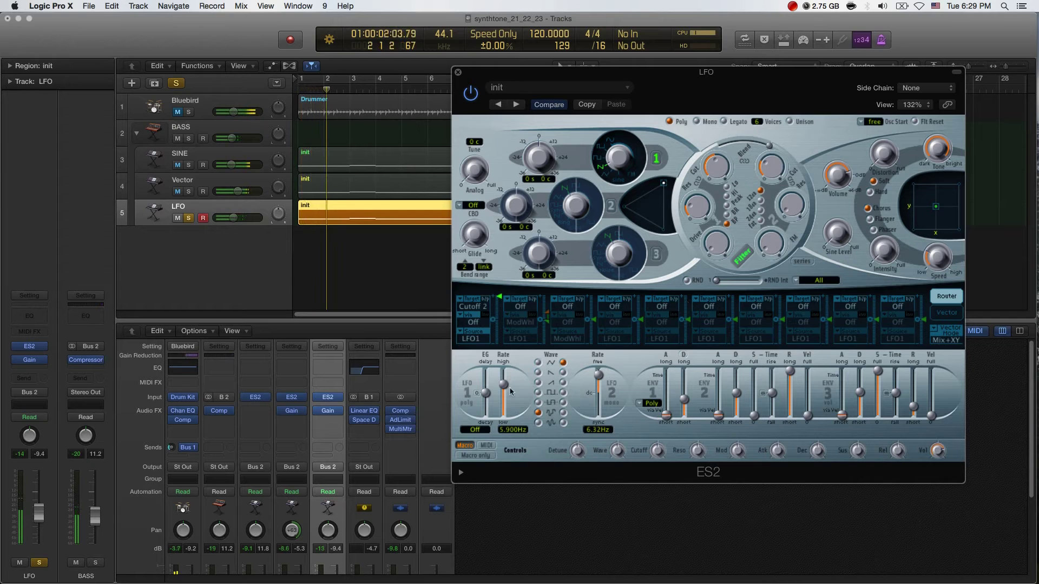
drag(503, 387, 504, 384)
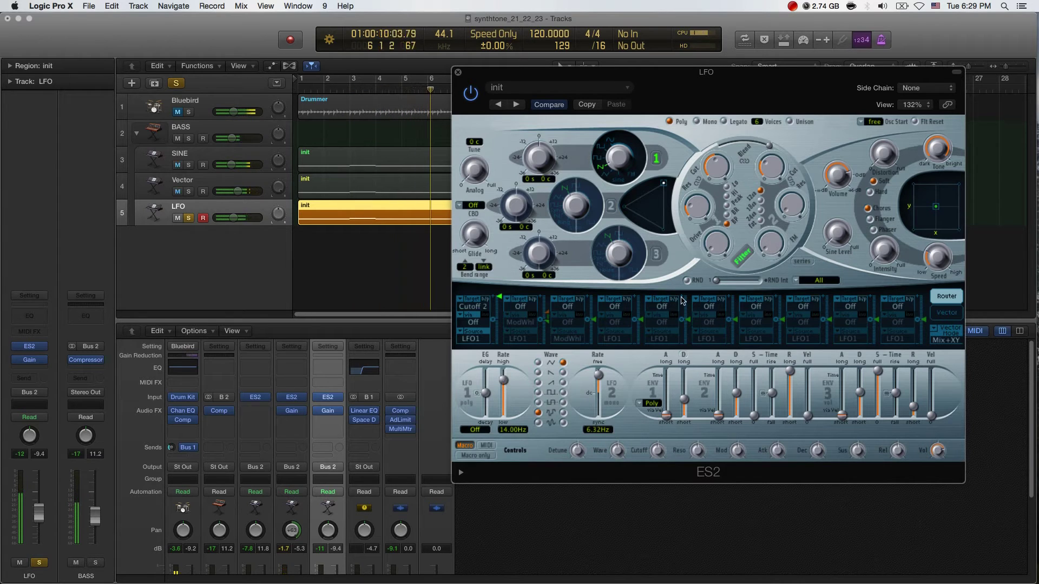
key(c)
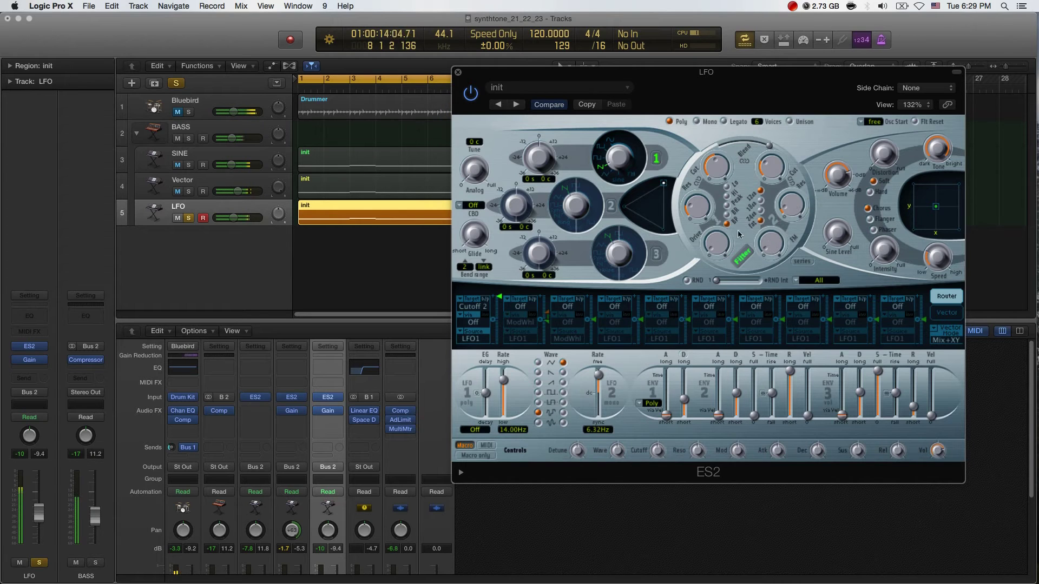
key(space)
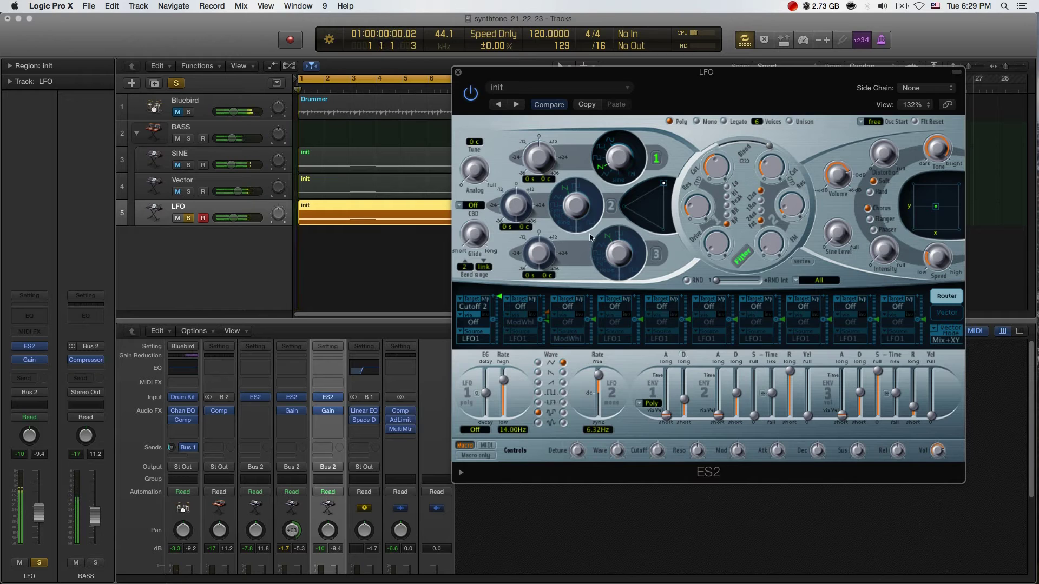
Step: Retarget the first modulation slot to Cut 1+2 and set filter blend to 0.78
click(475, 307)
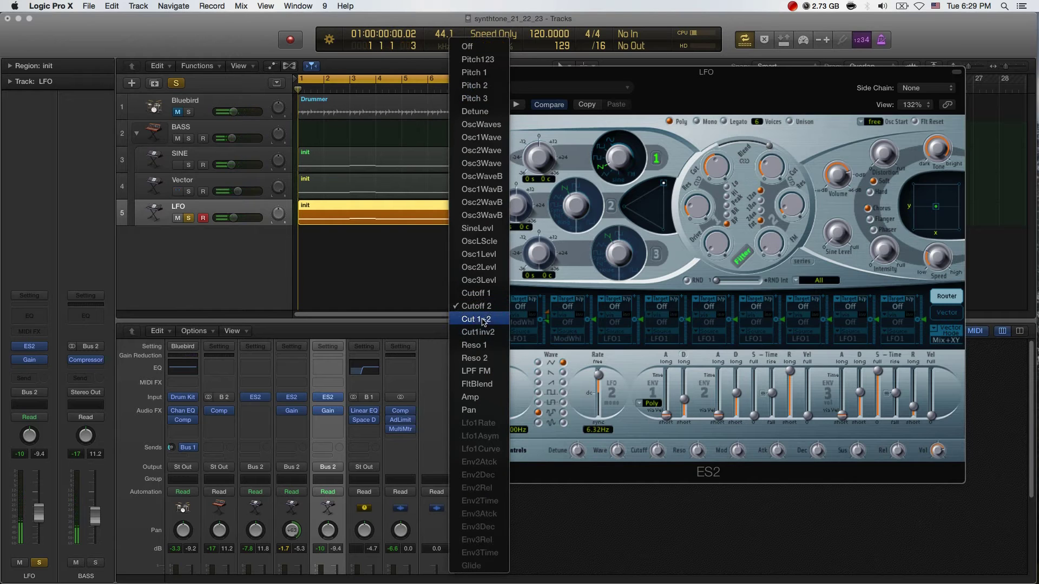
click(481, 319)
key(space)
drag(758, 144, 772, 184)
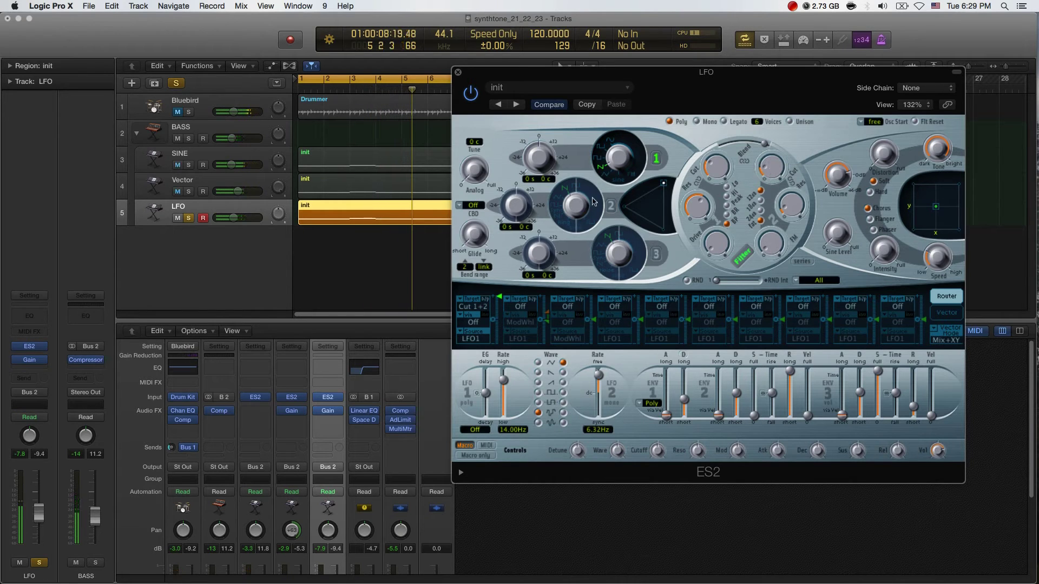
Step: Enable oscillators 2 and 3 mixed evenly, osc 2 saw tuned up, osc 3 sync up six semitones
click(610, 206)
click(656, 253)
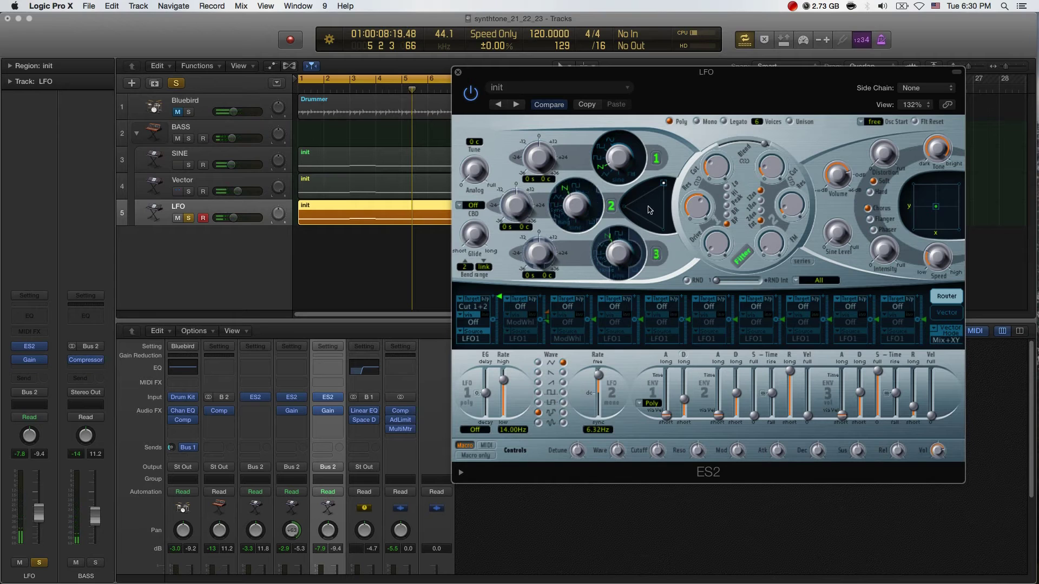
click(652, 207)
drag(577, 217, 520, 229)
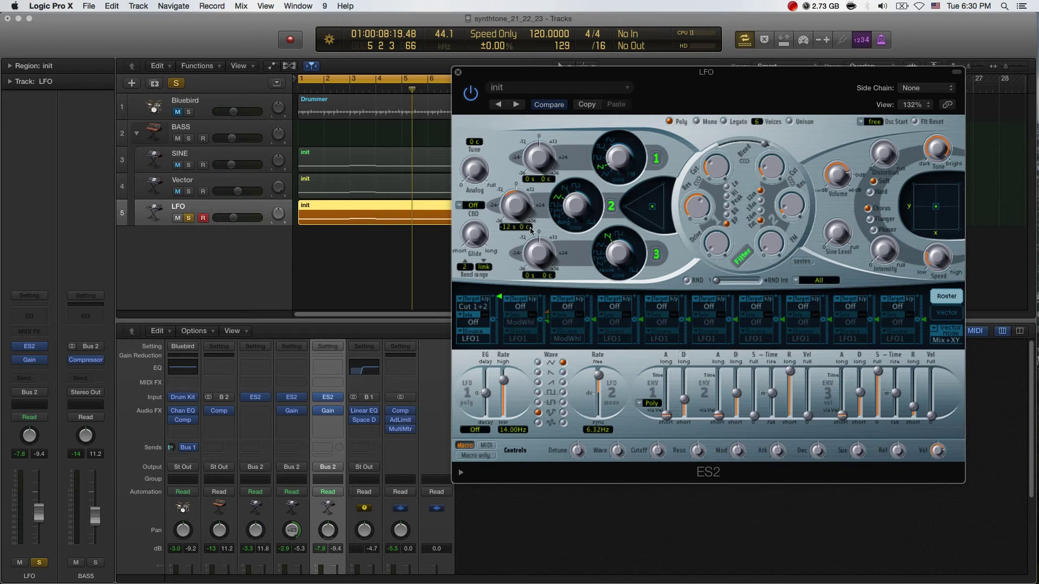
drag(616, 275, 602, 278)
drag(536, 268, 542, 246)
Step: Turn on unison and adjust LFO 1's rate during playback
key(space)
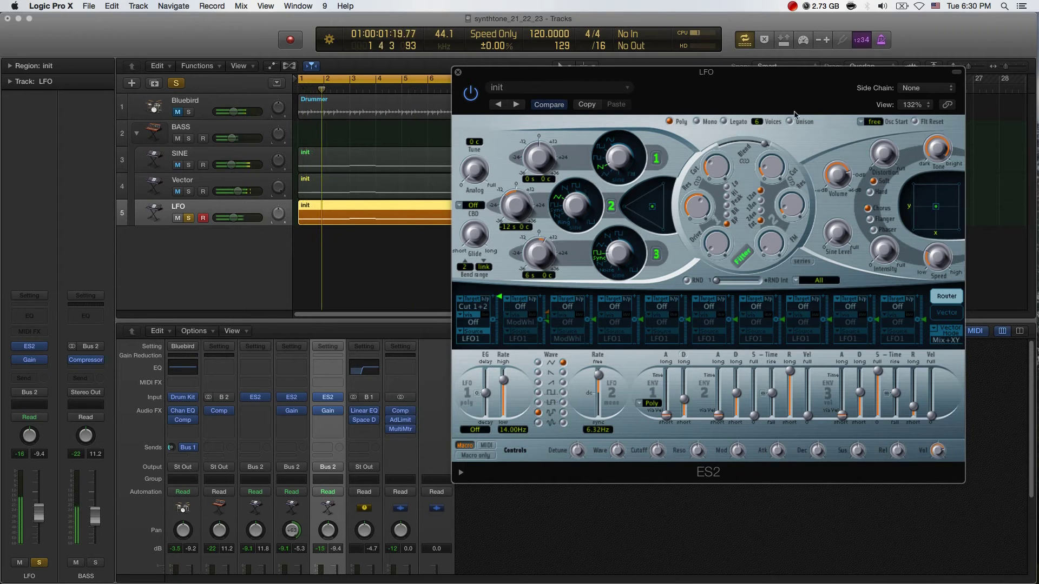
click(791, 122)
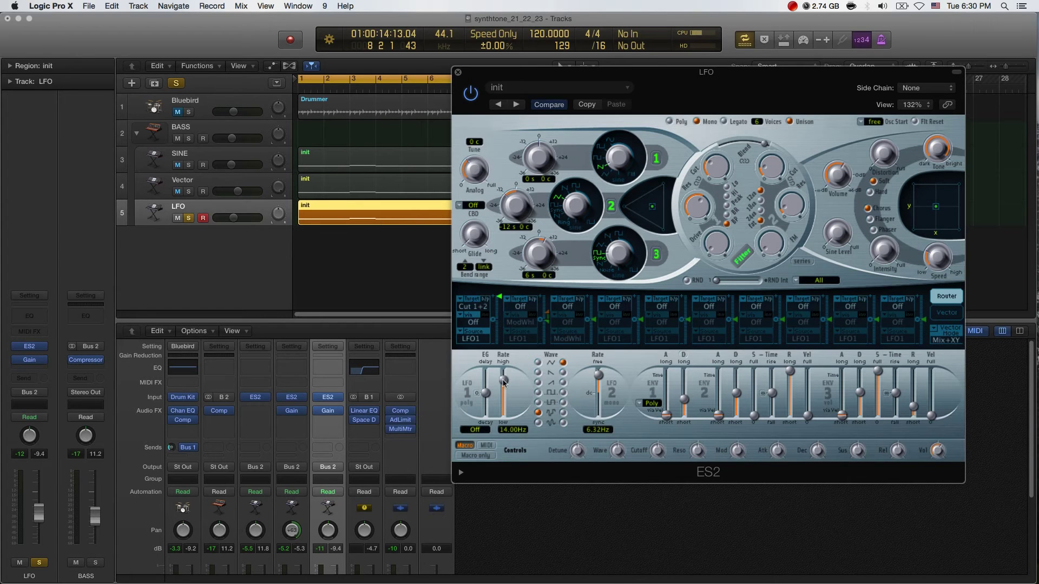
drag(503, 385, 504, 384)
Step: Set LFO 1's rate to exactly 2 Hz and start playback
double_click(507, 432)
text(2)
key(Return)
key(space)
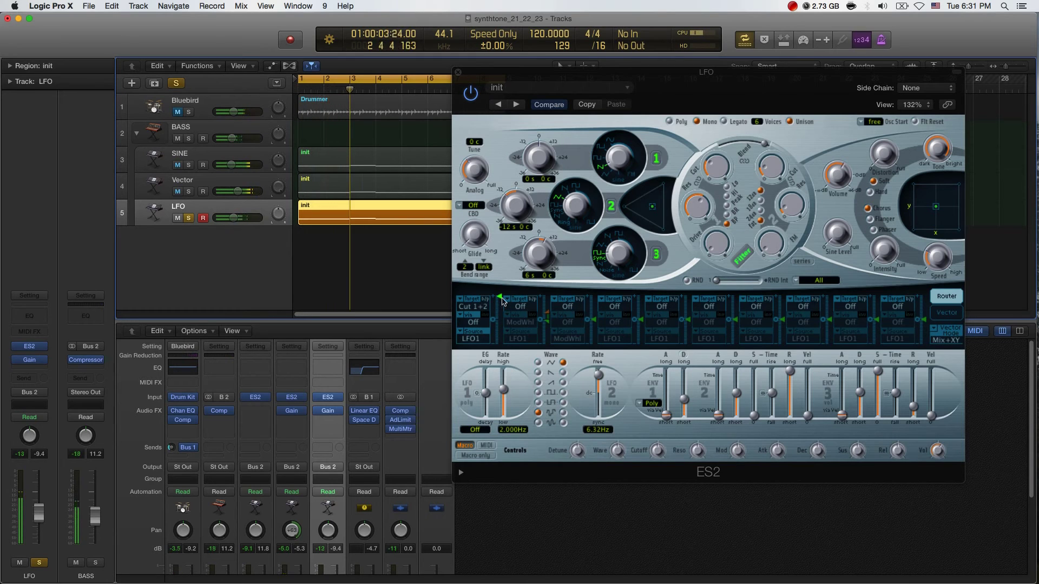
Step: Lower the first modulation slot's intensity to about 0.26
mouse_move(502, 304)
drag(503, 305, 502, 333)
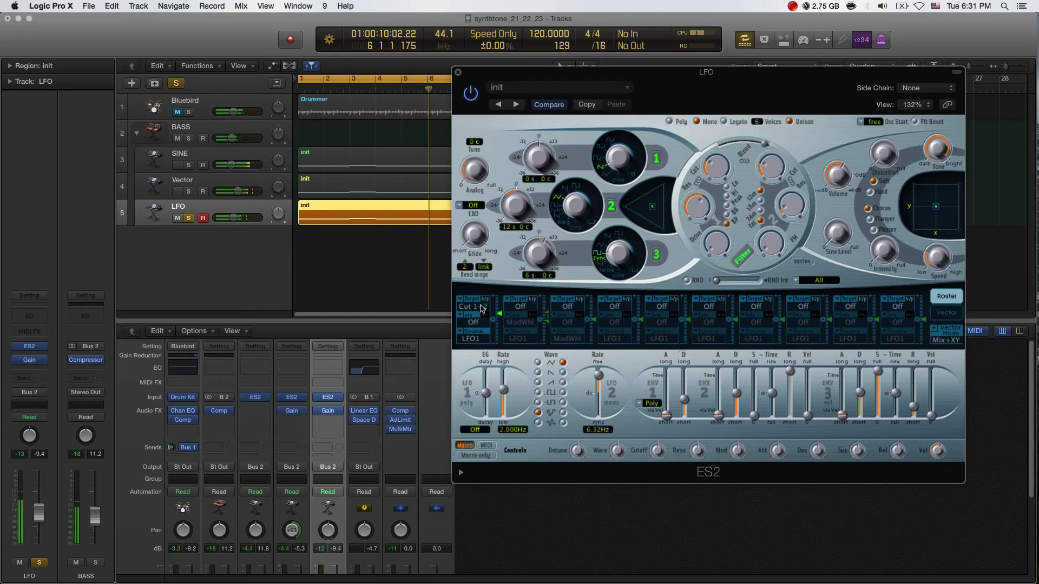
mouse_move(501, 315)
mouse_move(771, 162)
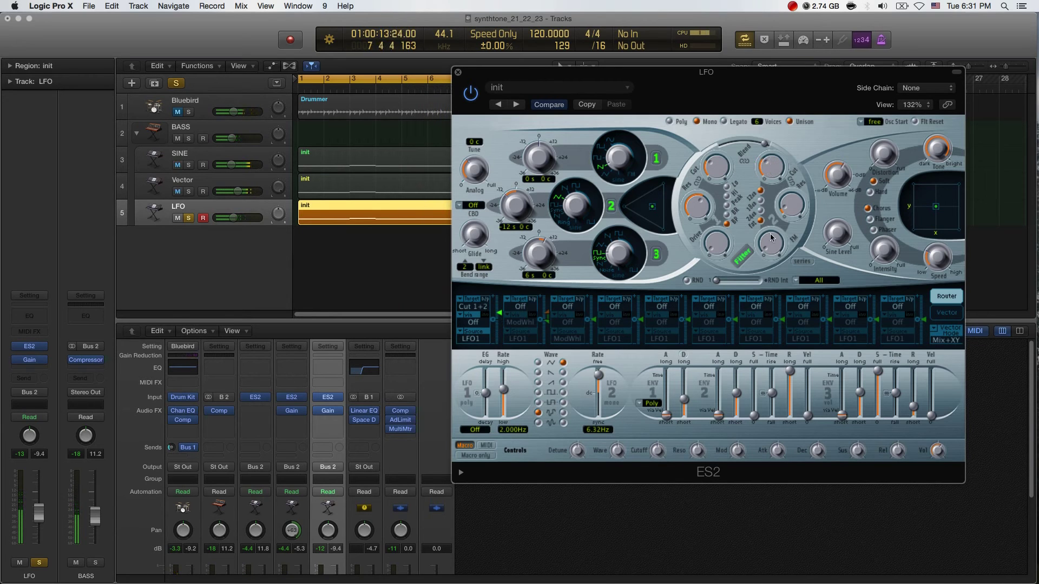
mouse_move(716, 242)
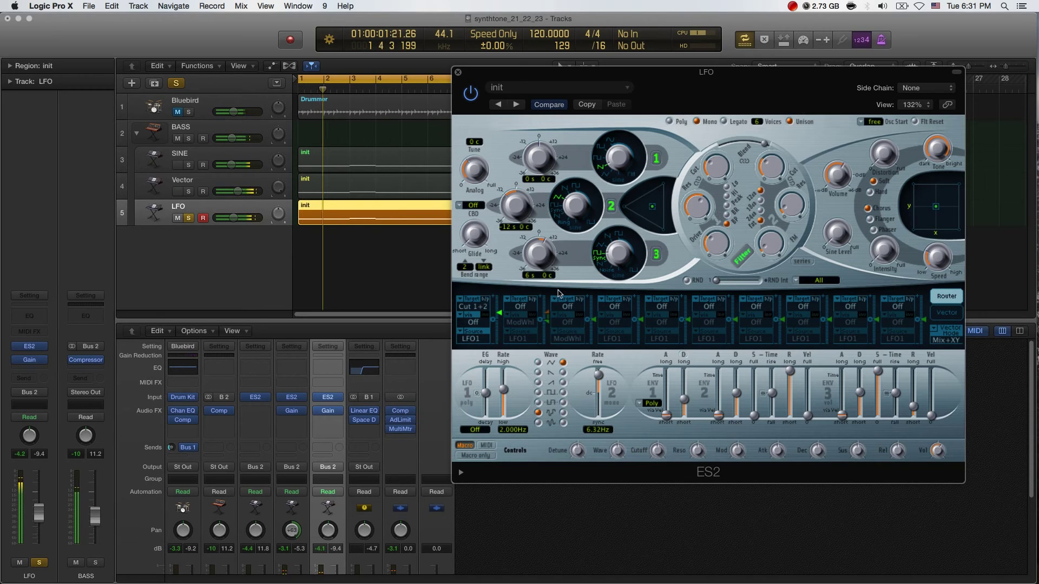
Step: Set LFO 1's rate to 7.9 Hz
double_click(504, 430)
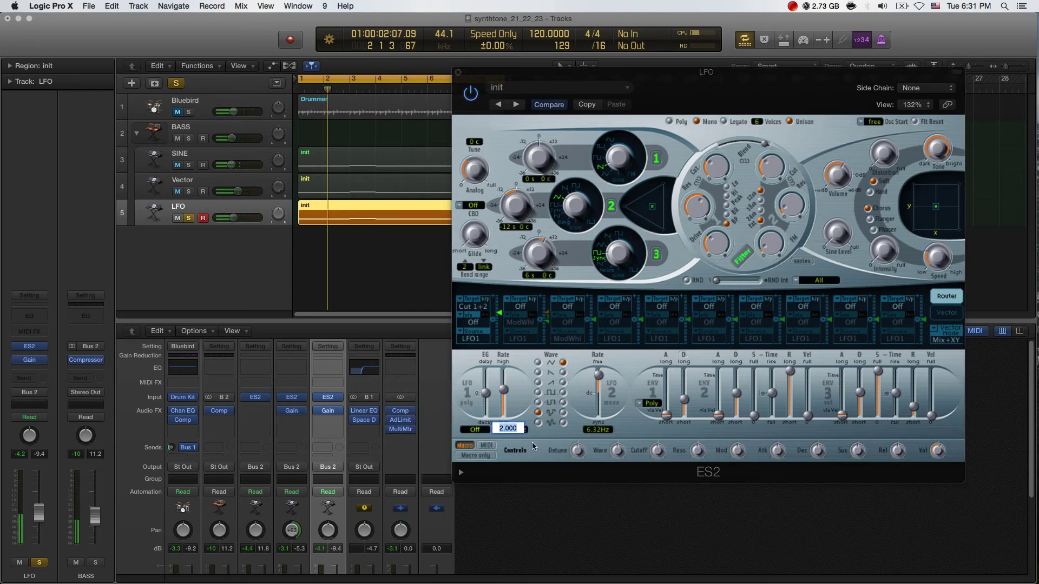
text(7.9)
key(Return)
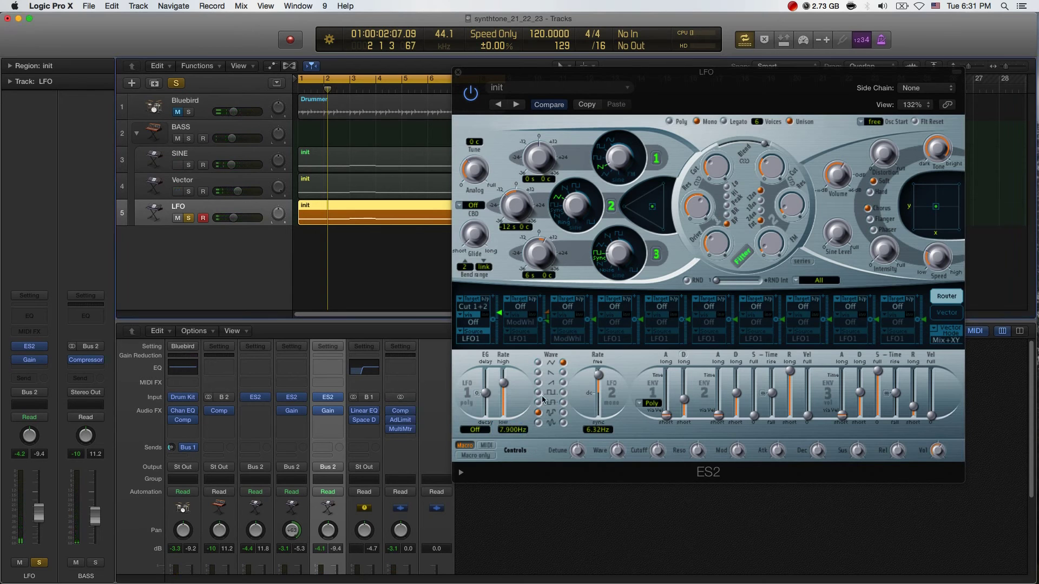
Step: Target the first modulation slot to Cutoff 1 and switch the filters to parallel
click(474, 304)
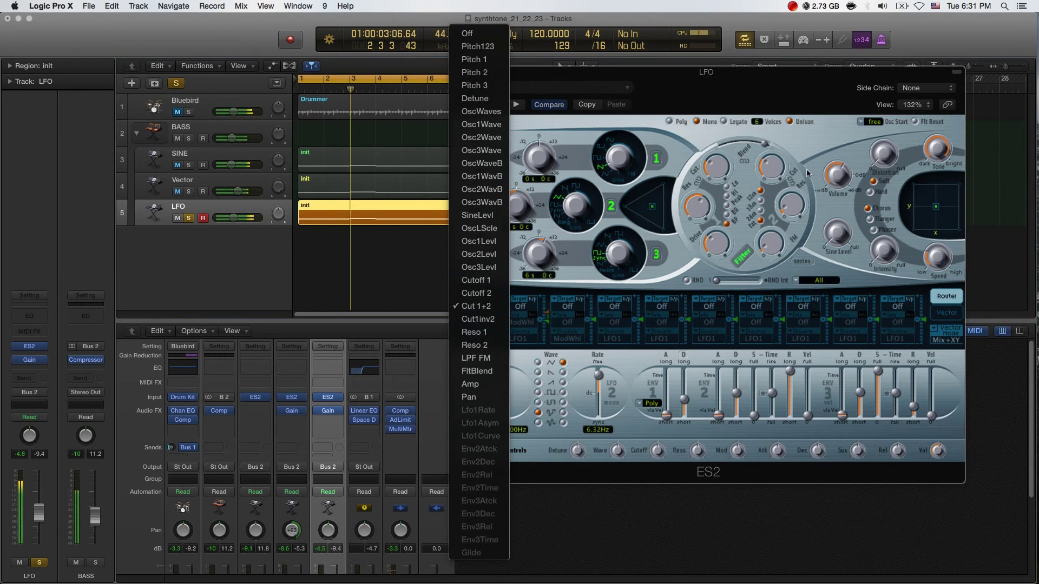
click(476, 280)
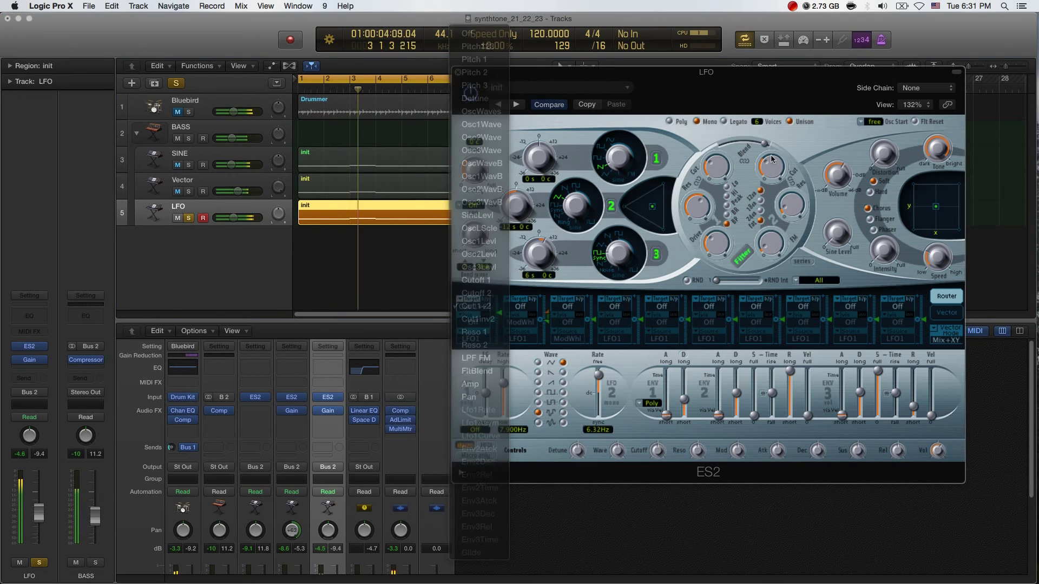
click(802, 262)
mouse_move(806, 231)
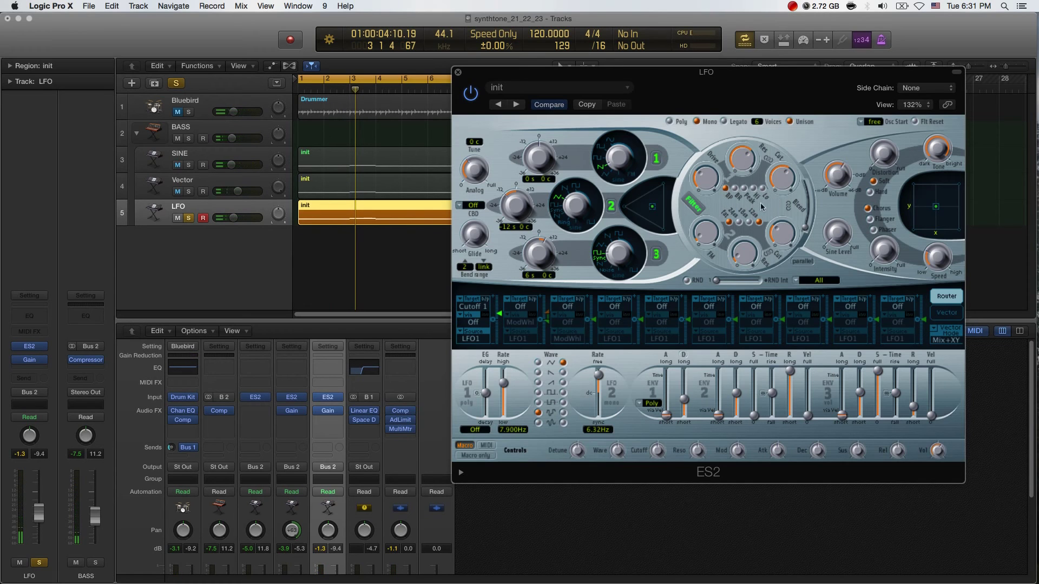
Step: Route LFO2 to Pitch 3 in the third modulation slot
click(566, 310)
click(578, 359)
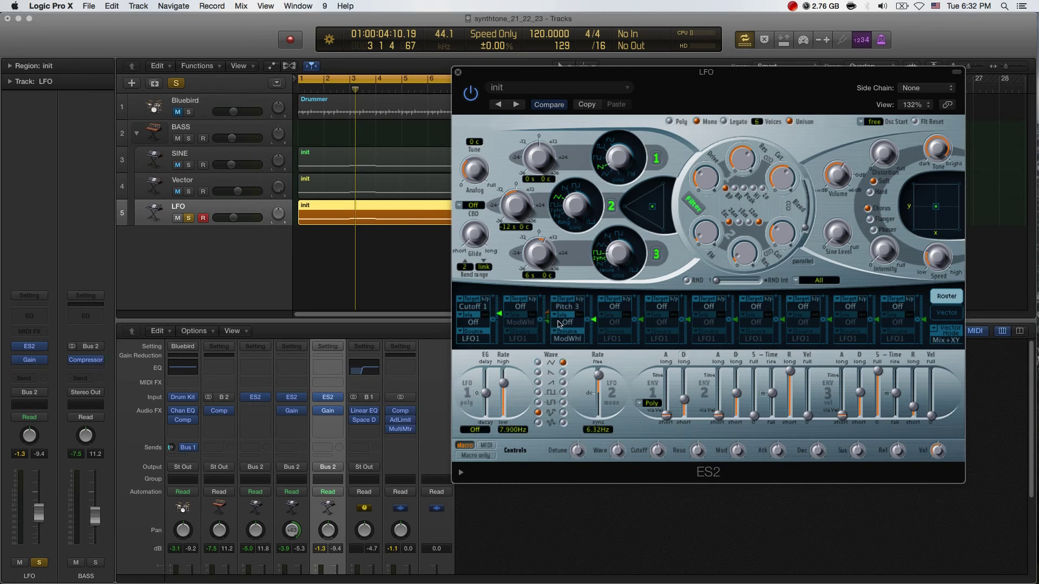
click(573, 340)
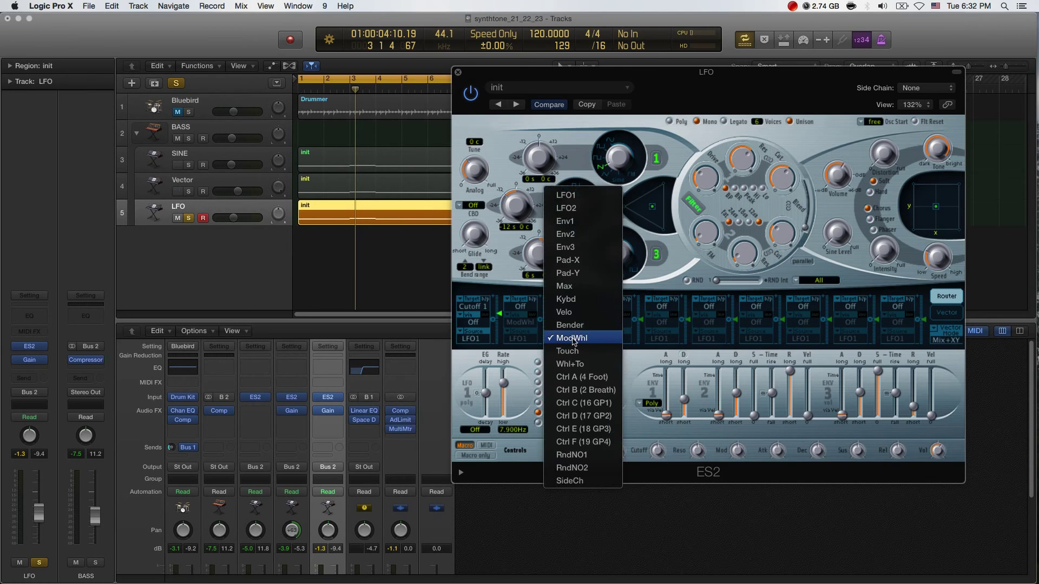
click(585, 196)
Step: Tune oscillator 3 to 5 semitones, set the modulation depth, and sync LFO2 to 1/16
drag(545, 250, 545, 264)
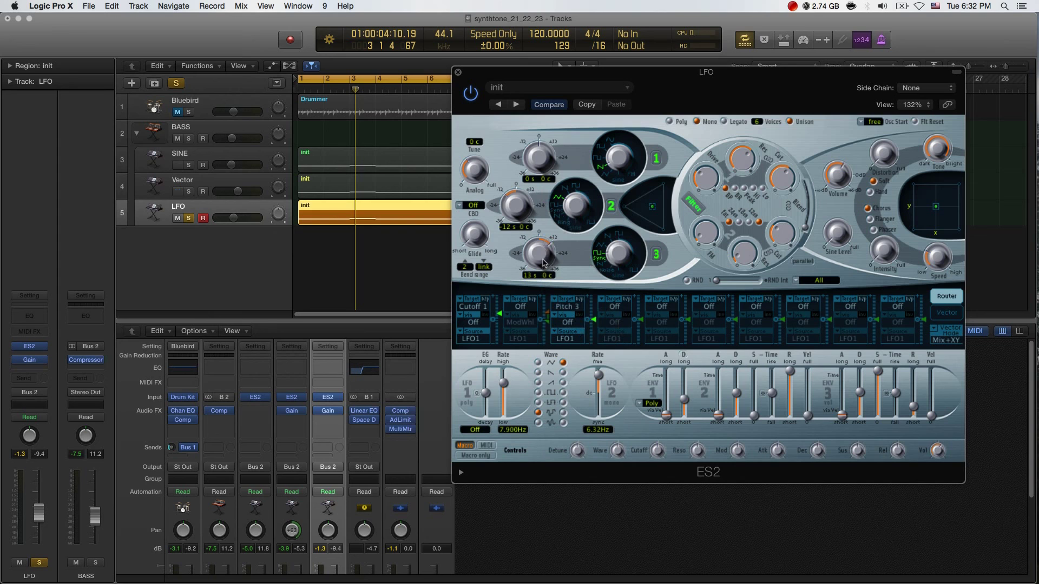
key(space)
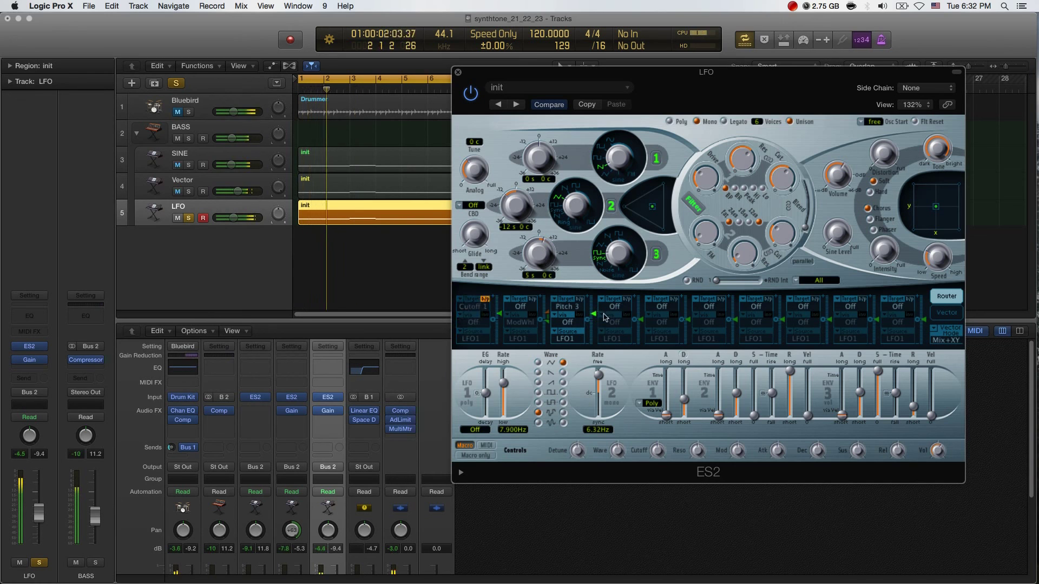
drag(593, 309, 593, 307)
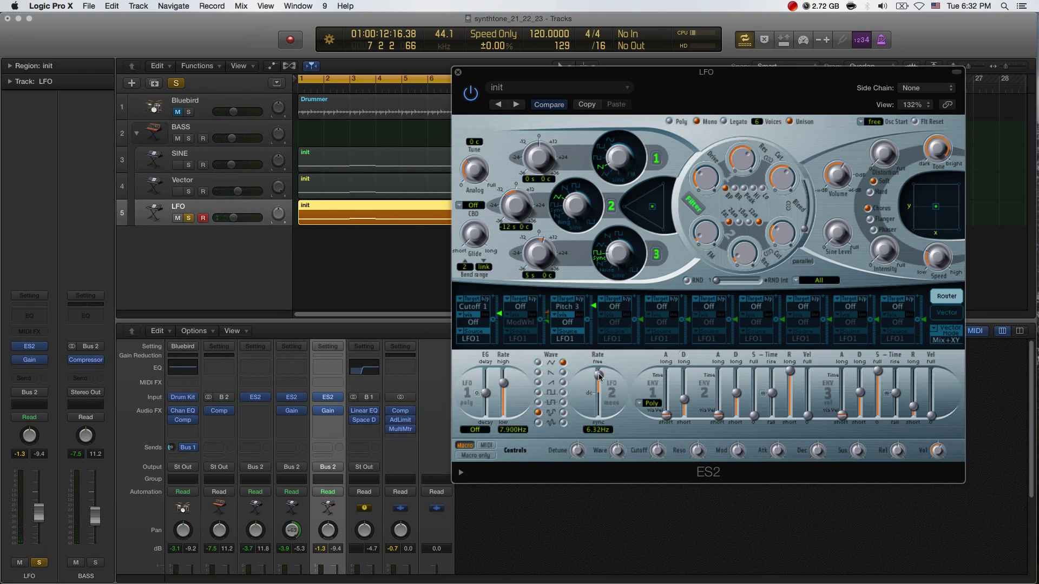
drag(600, 385, 601, 398)
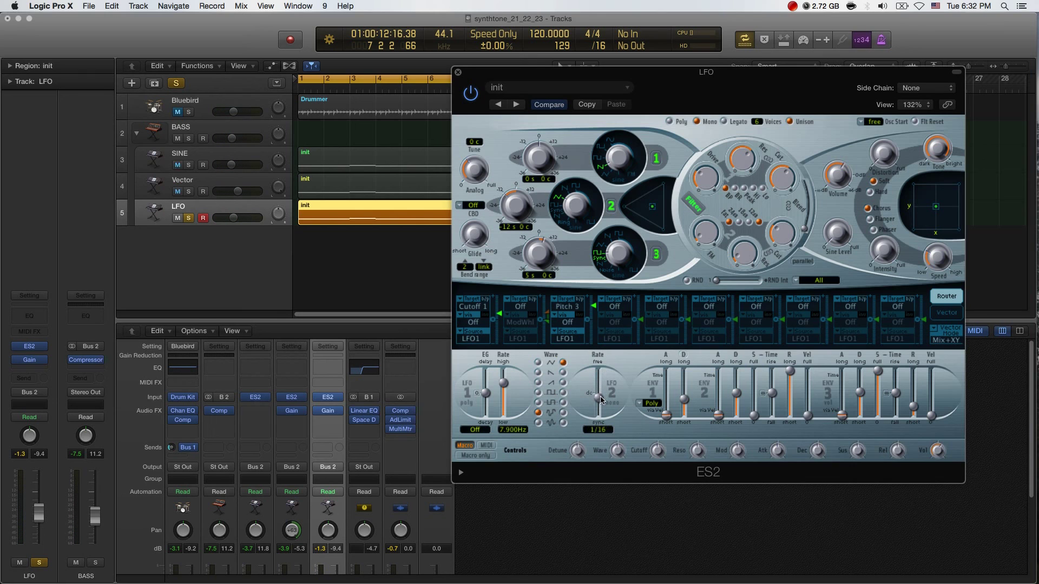